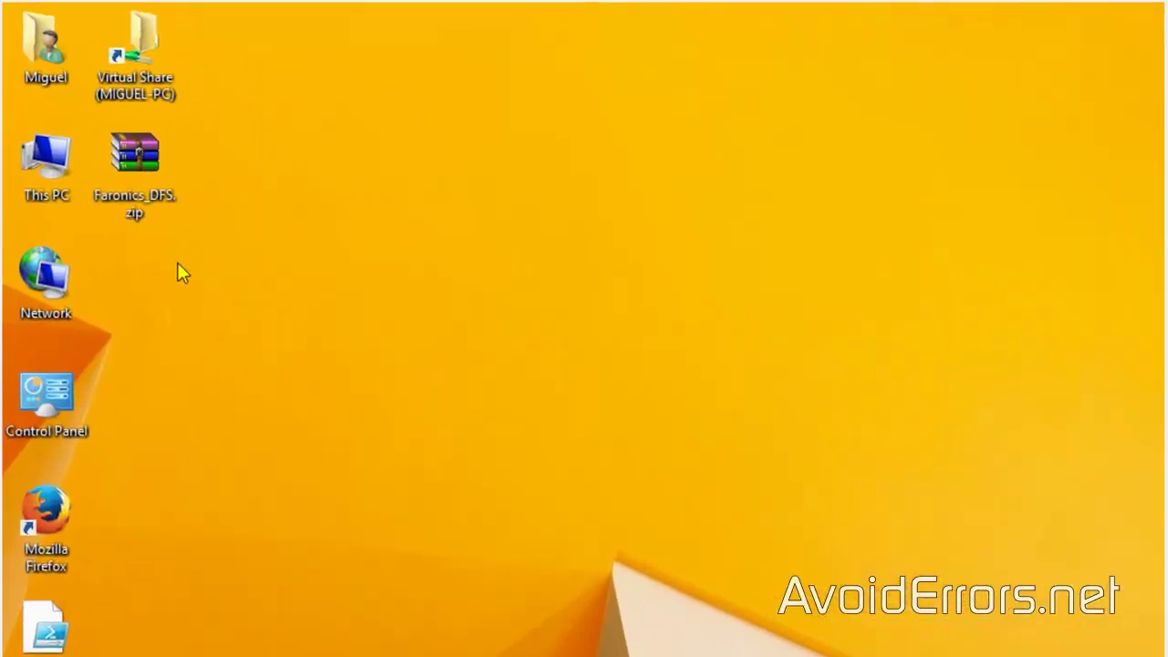
# Extract Faronics_DFS.zip onto the desktop and open the resulting Faronics_DFS folder.
pyautogui.rightClick(139, 156)
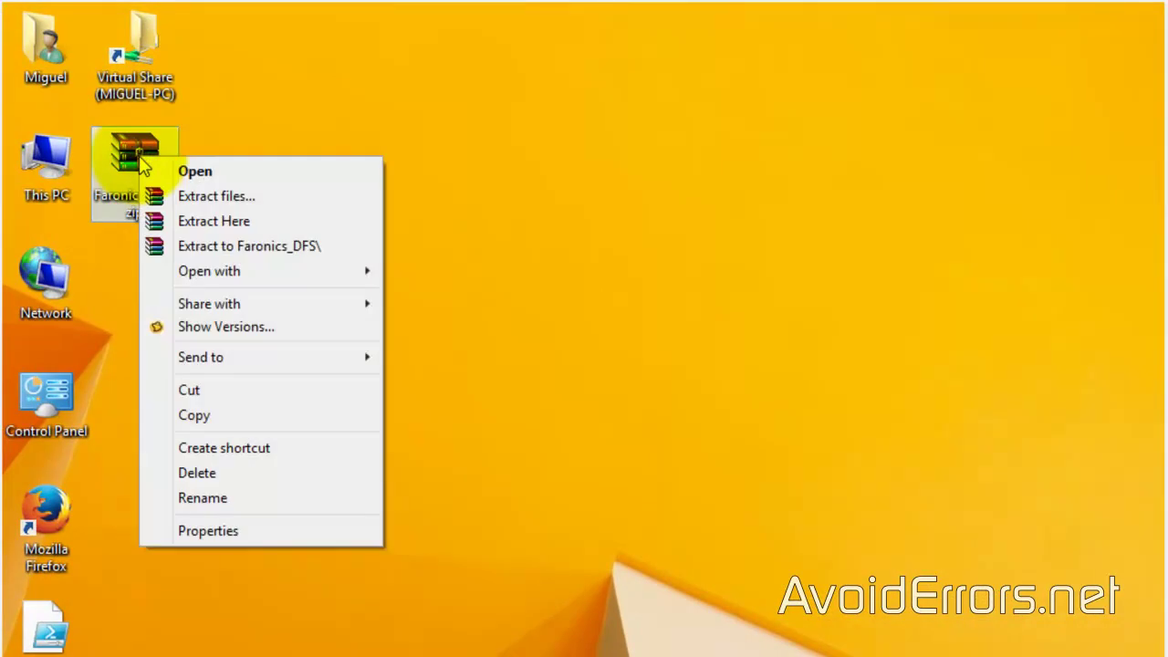
pyautogui.click(148, 221)
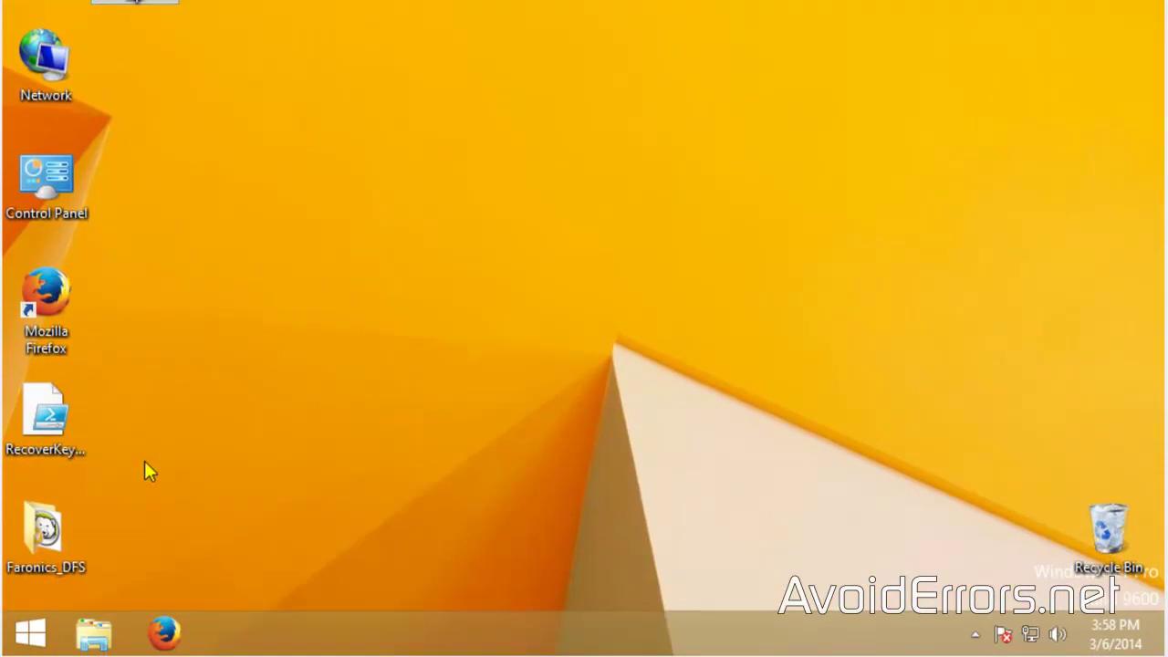
pyautogui.doubleClick(51, 528)
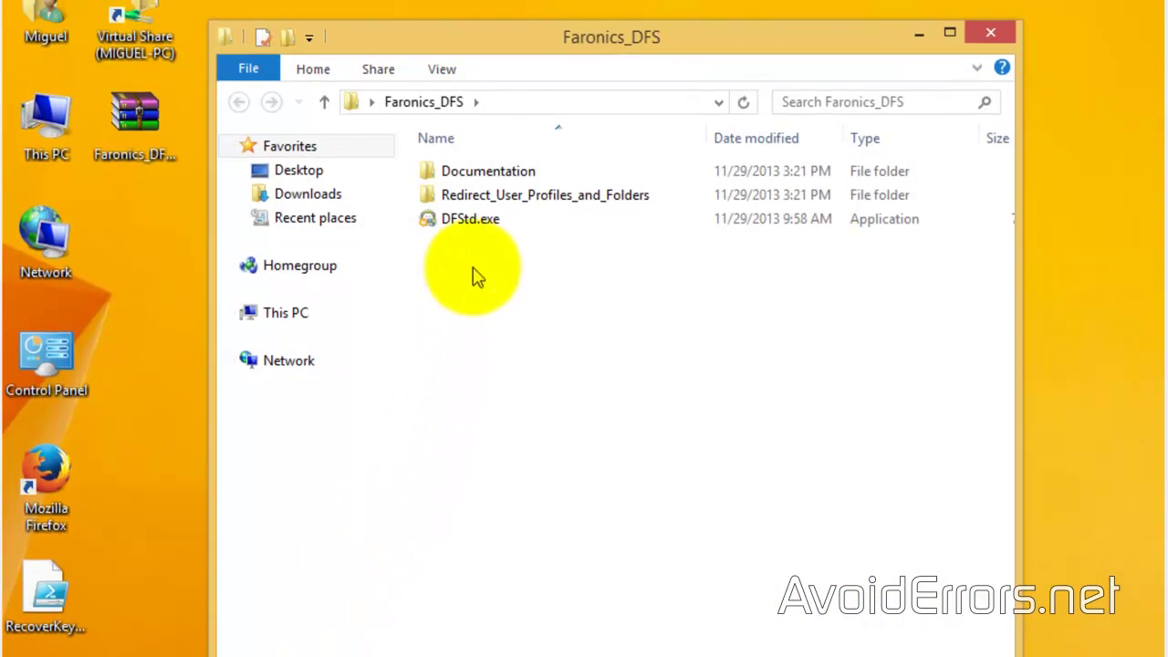
# Run DFStd.exe and install Deep Freeze Standard as an evaluation copy, accepting the license, with drive C: frozen.
pyautogui.doubleClick(470, 221)
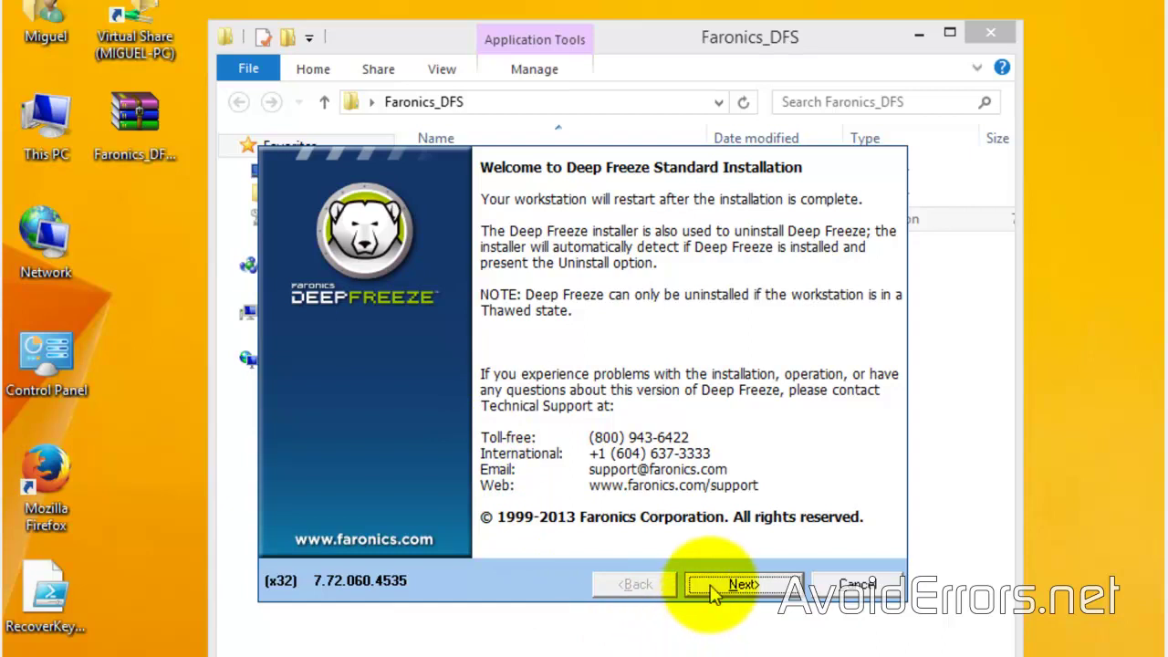
pyautogui.click(710, 586)
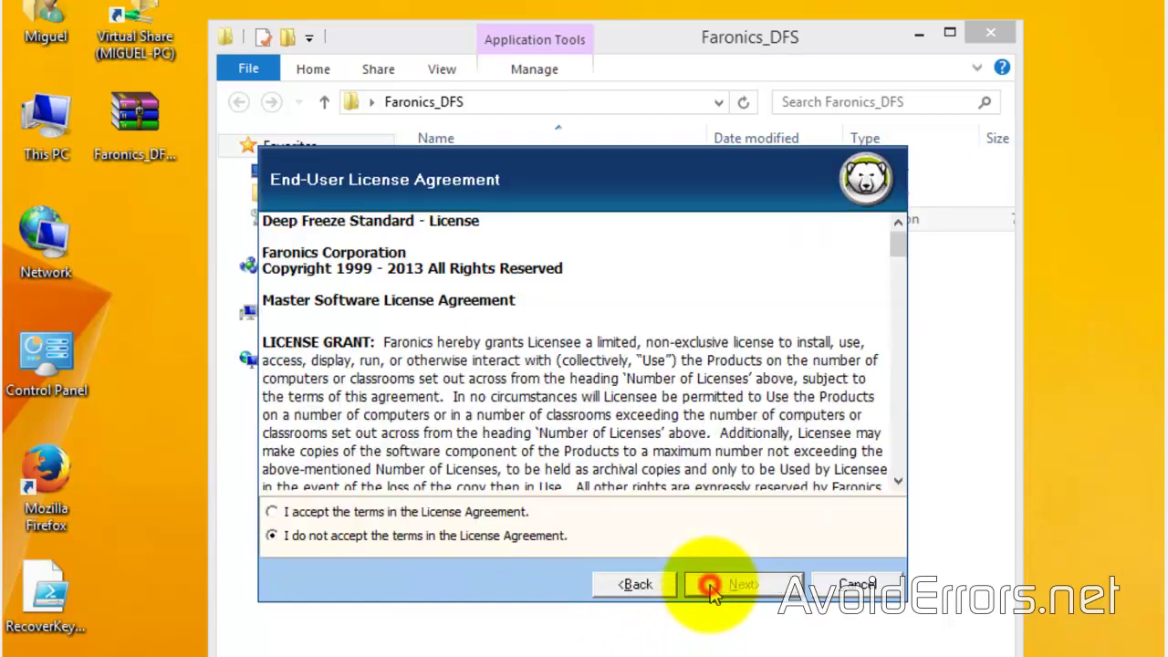
pyautogui.click(521, 511)
pyautogui.click(698, 585)
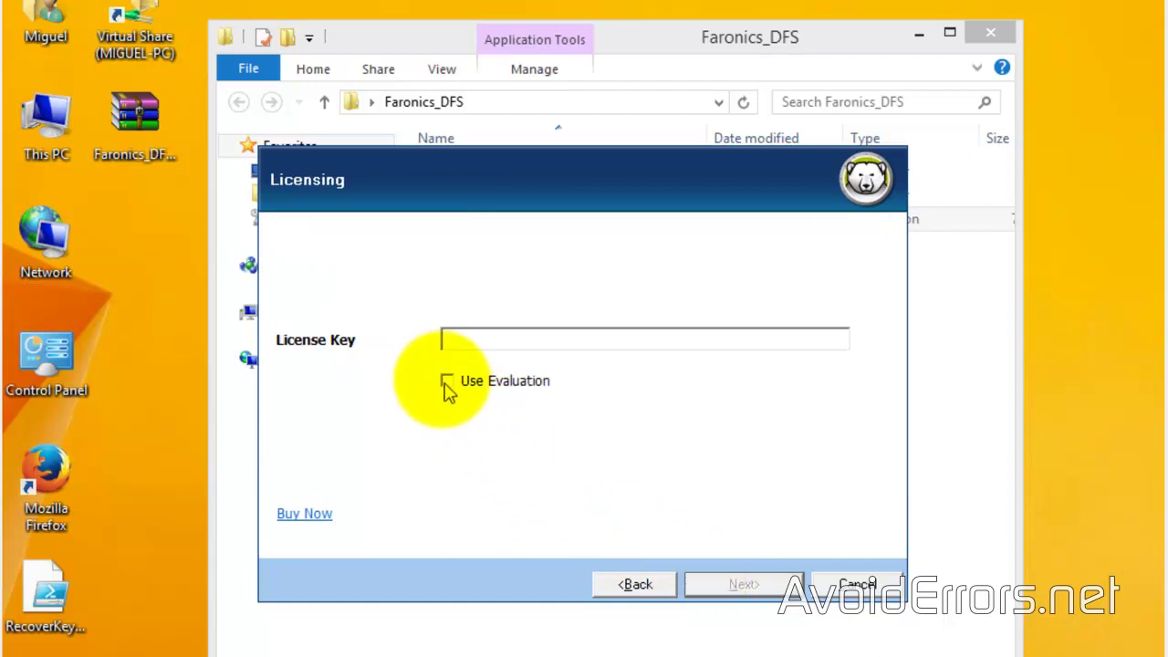
pyautogui.click(445, 381)
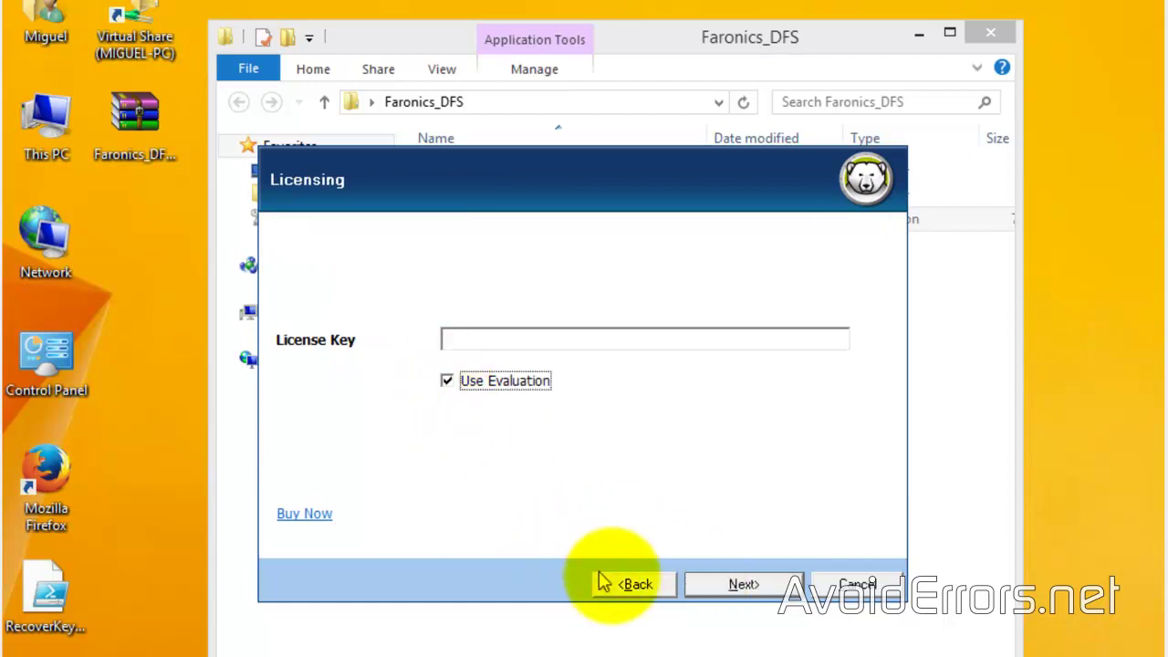
pyautogui.click(704, 591)
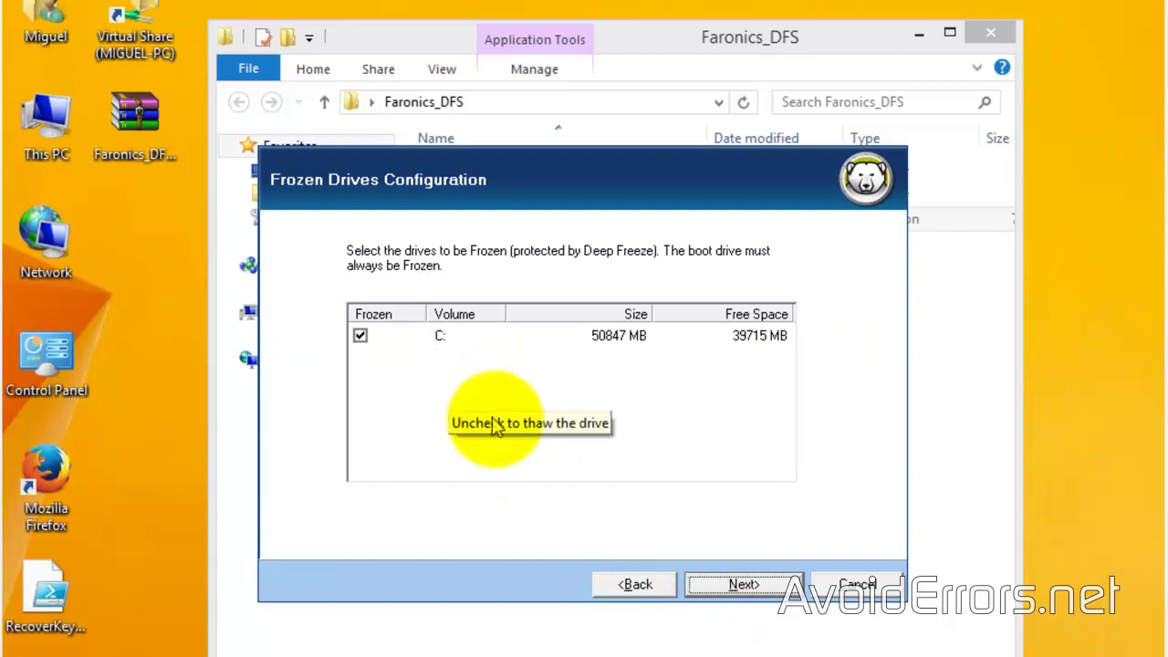
pyautogui.click(702, 582)
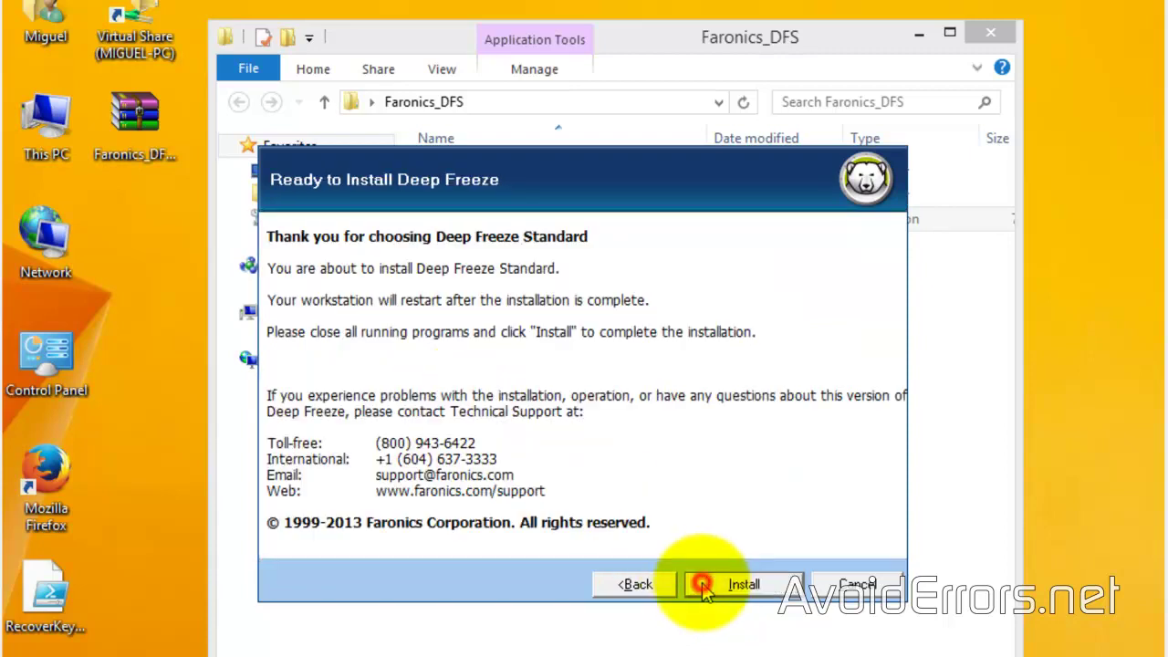
pyautogui.click(701, 582)
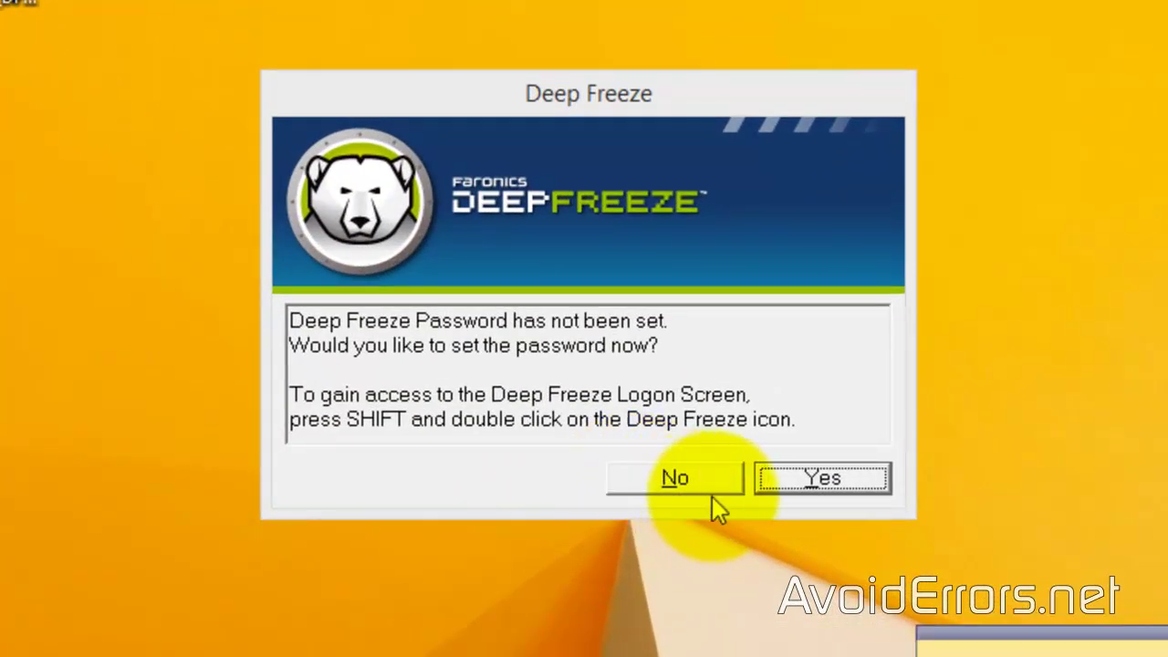
# Set and confirm a Deep Freeze password, apply it, and confirm the reboot.
pyautogui.click(787, 480)
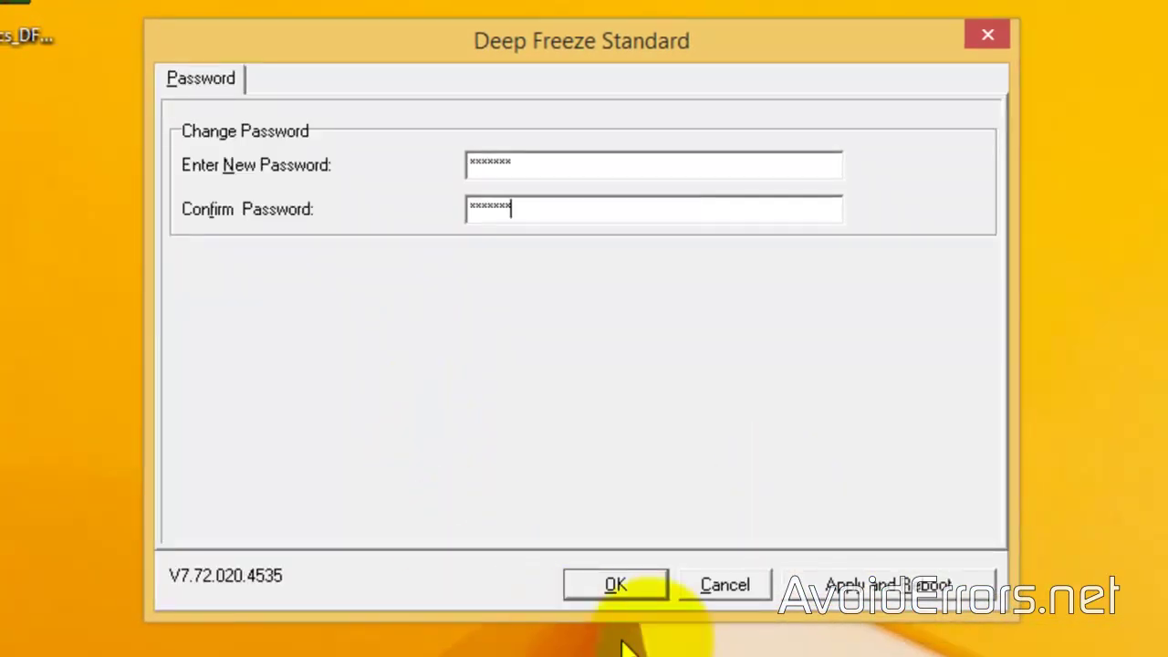
pyautogui.click(794, 588)
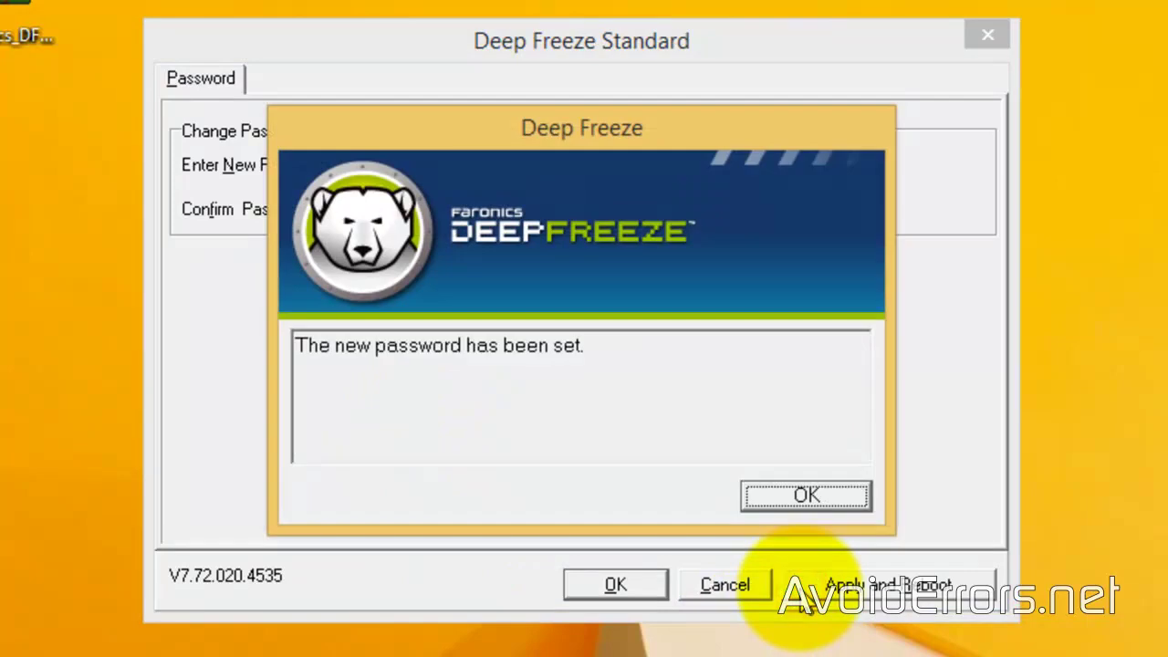
pyautogui.click(844, 501)
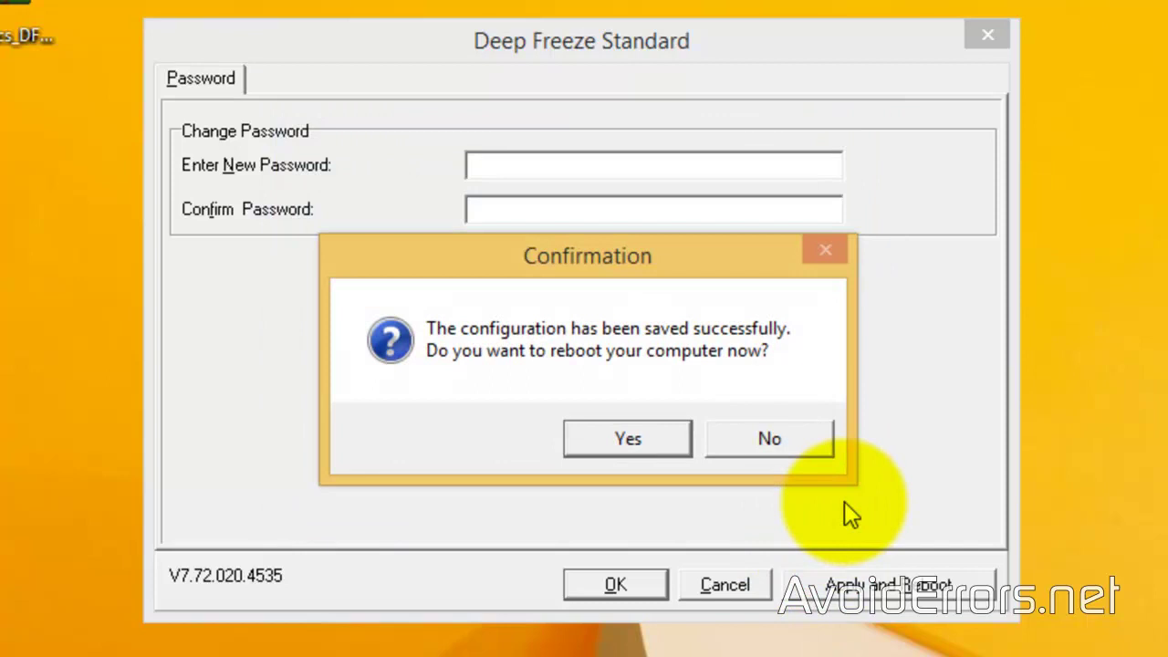
pyautogui.click(634, 442)
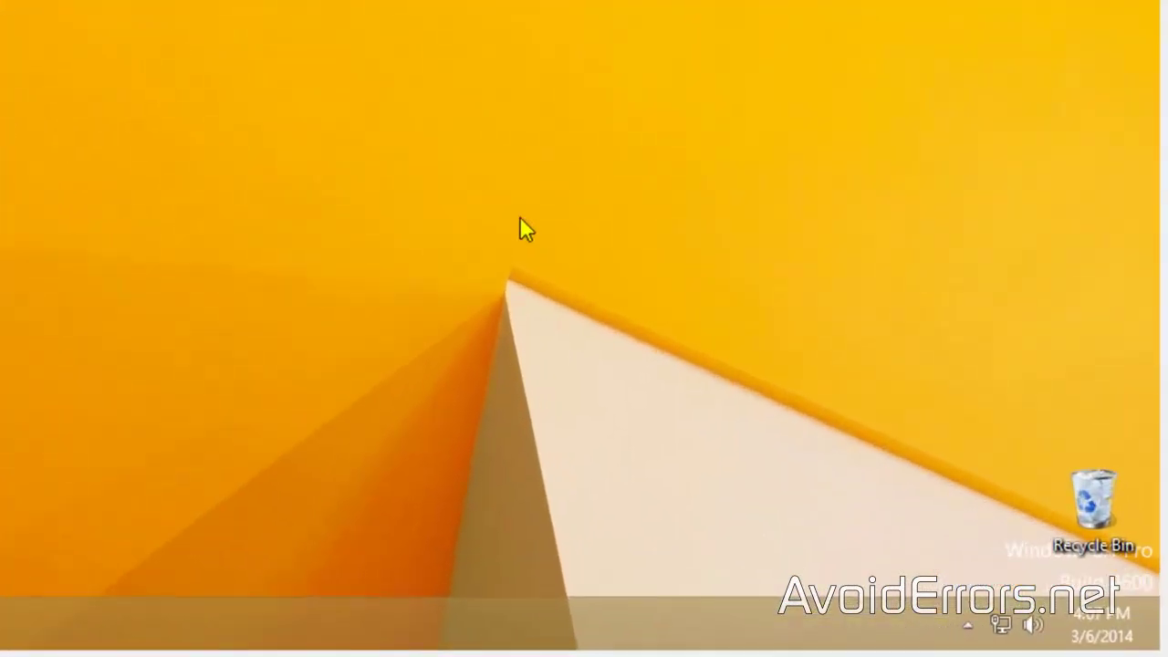
# Open Deep Freeze from its hidden tray icon and sign in with the password.
pyautogui.click(967, 628)
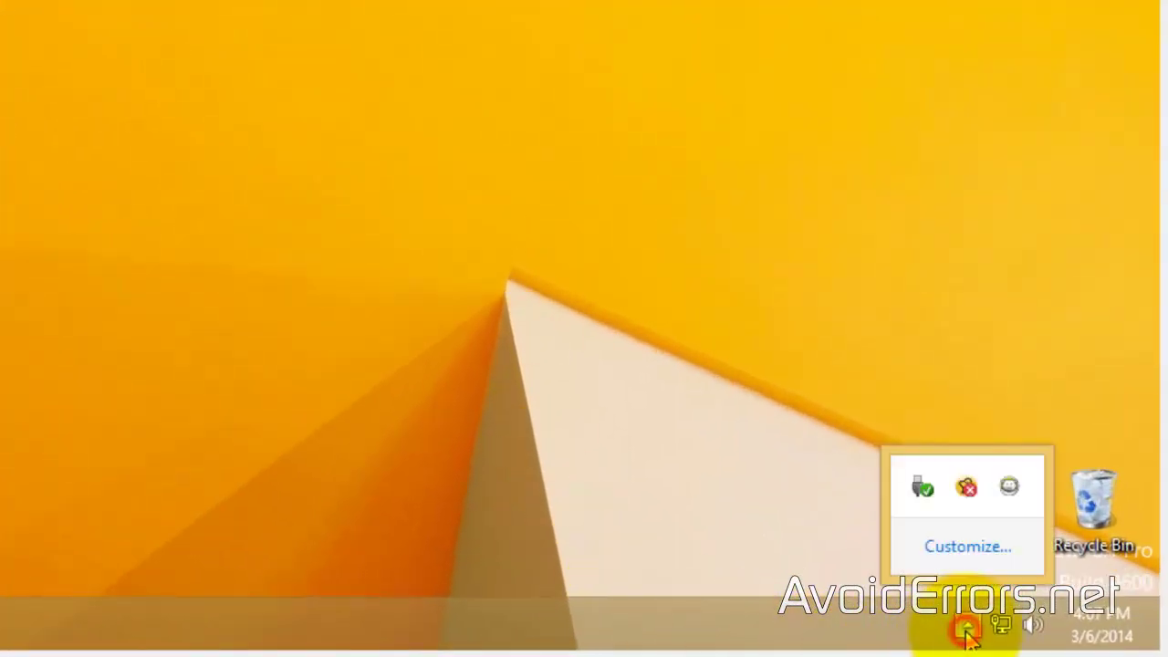
pyautogui.doubleClick(1011, 489)
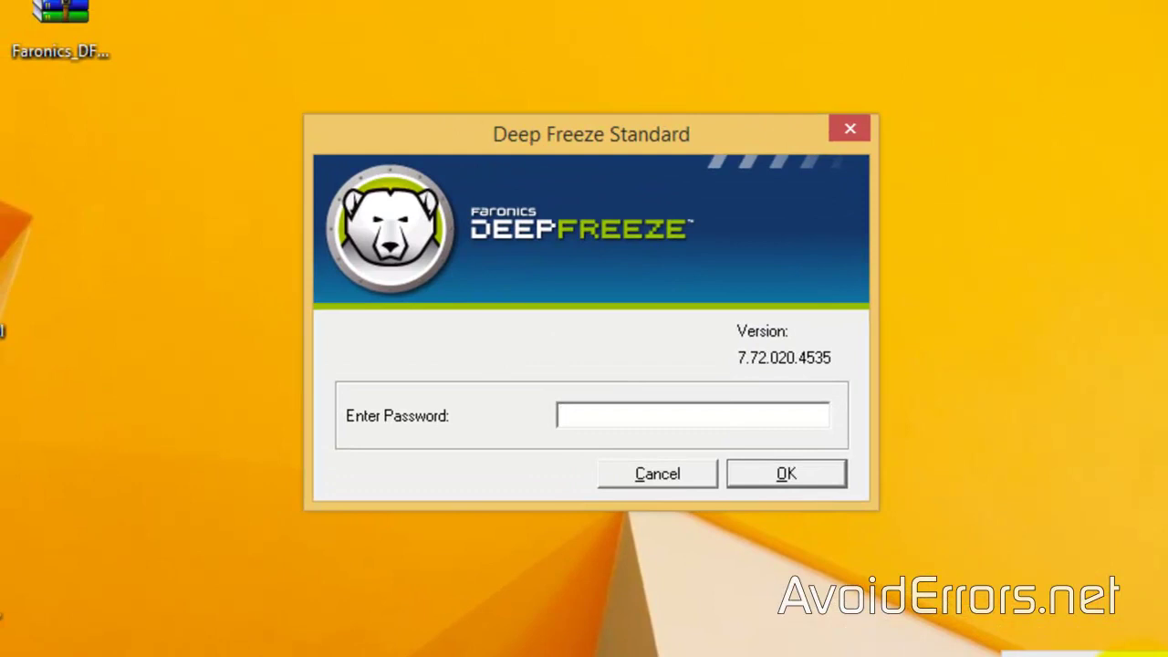
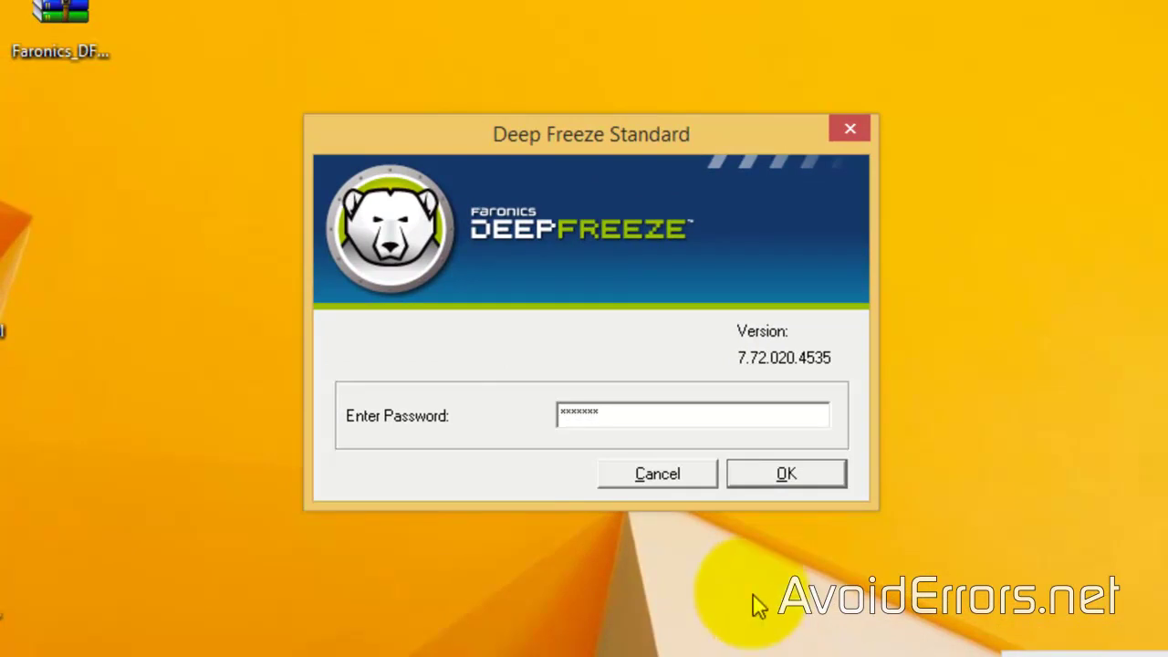
pyautogui.click(747, 481)
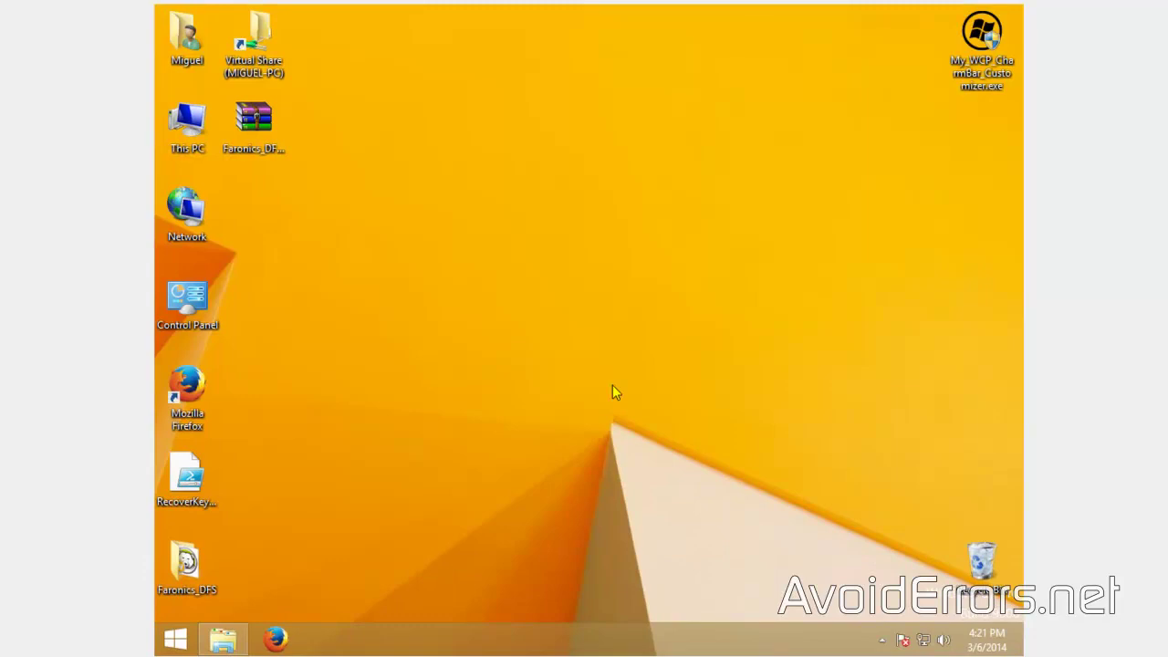
# Drag the My WCP CharmBar Customizer.exe icon from the top-right into the left icon column beside Network.
pyautogui.moveTo(978, 46); pyautogui.dragTo(321, 224)
pyautogui.click(397, 182)
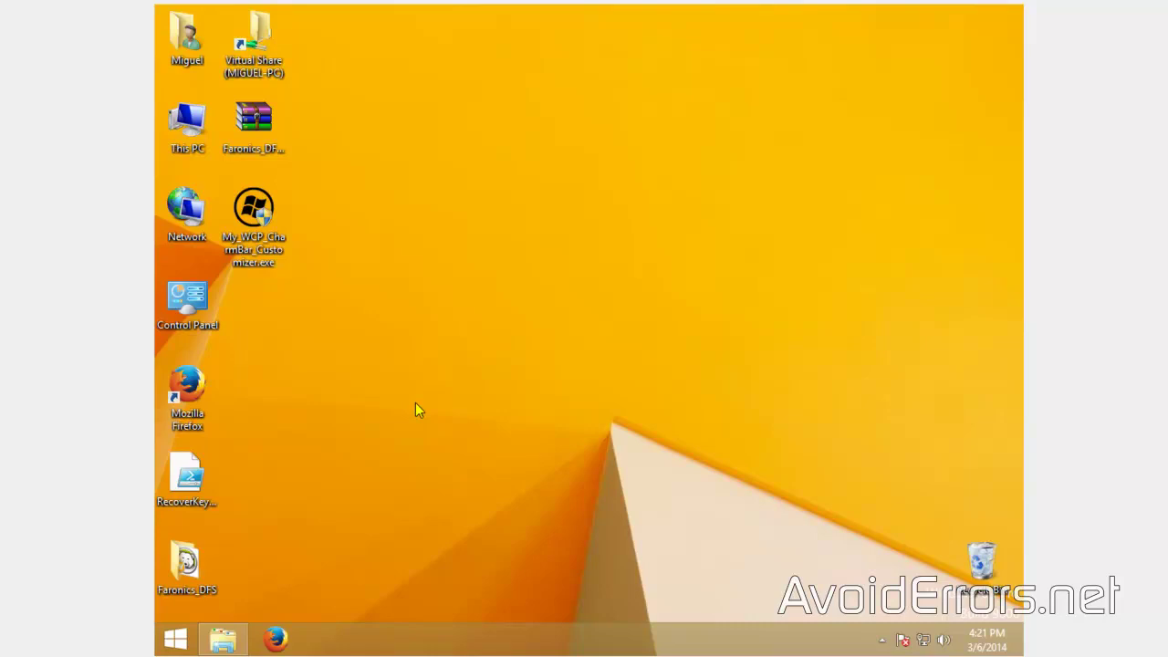
# Open Deep Freeze from the tray icon and sign in with the password.
pyautogui.click(882, 643)
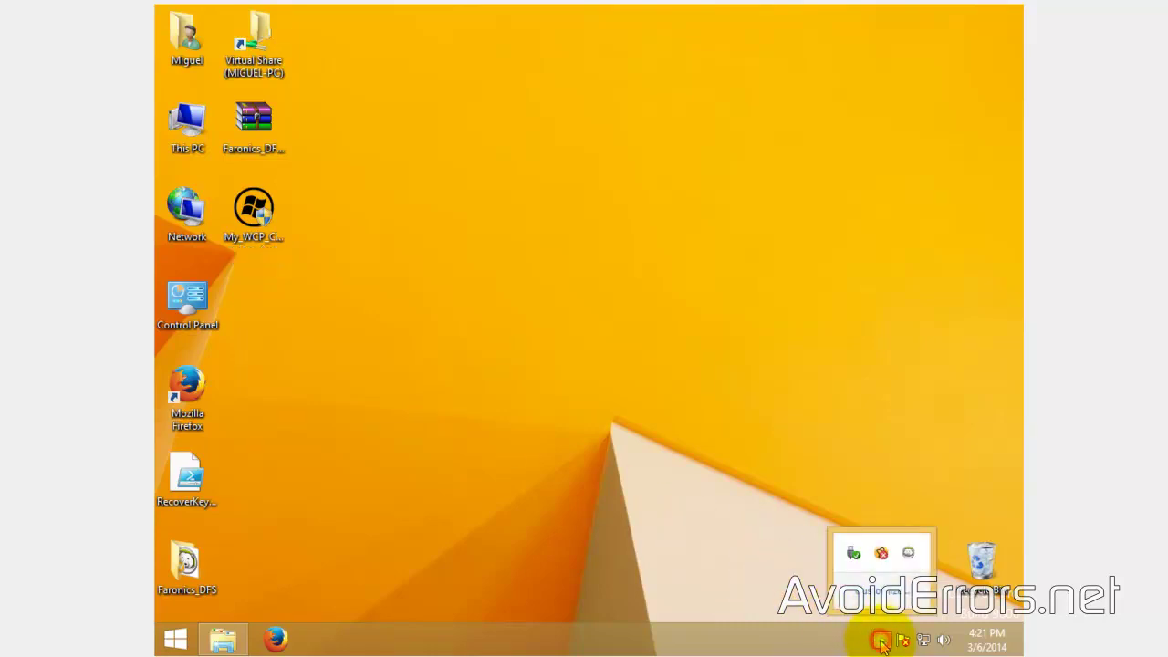
pyautogui.doubleClick(910, 554)
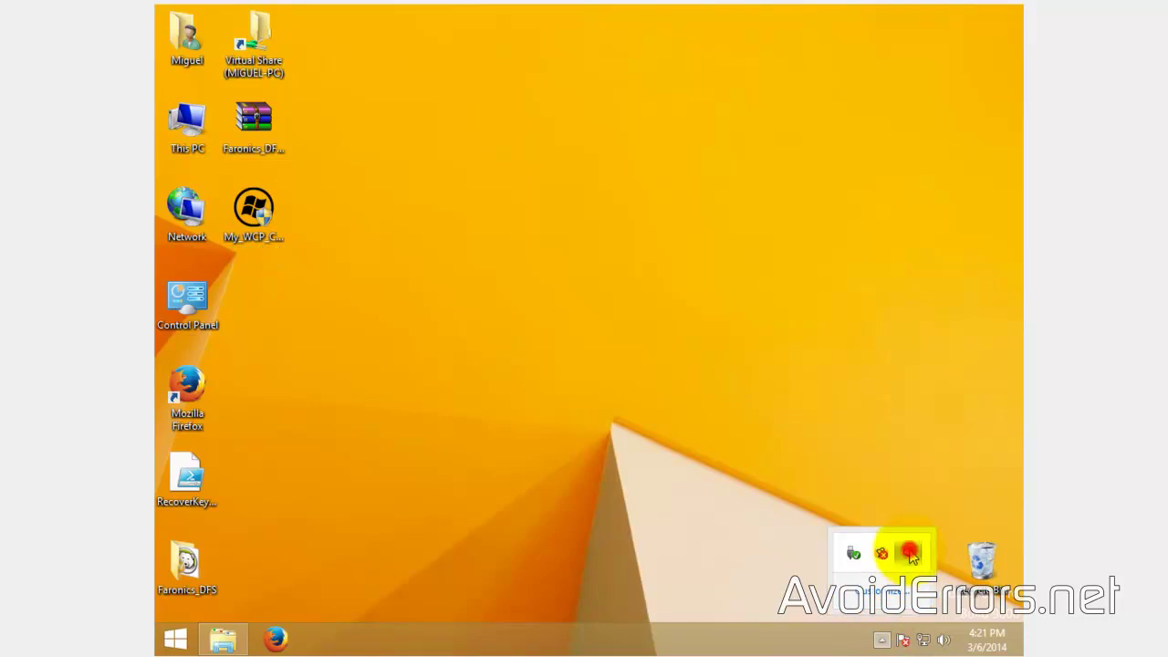
pyautogui.write('*******')
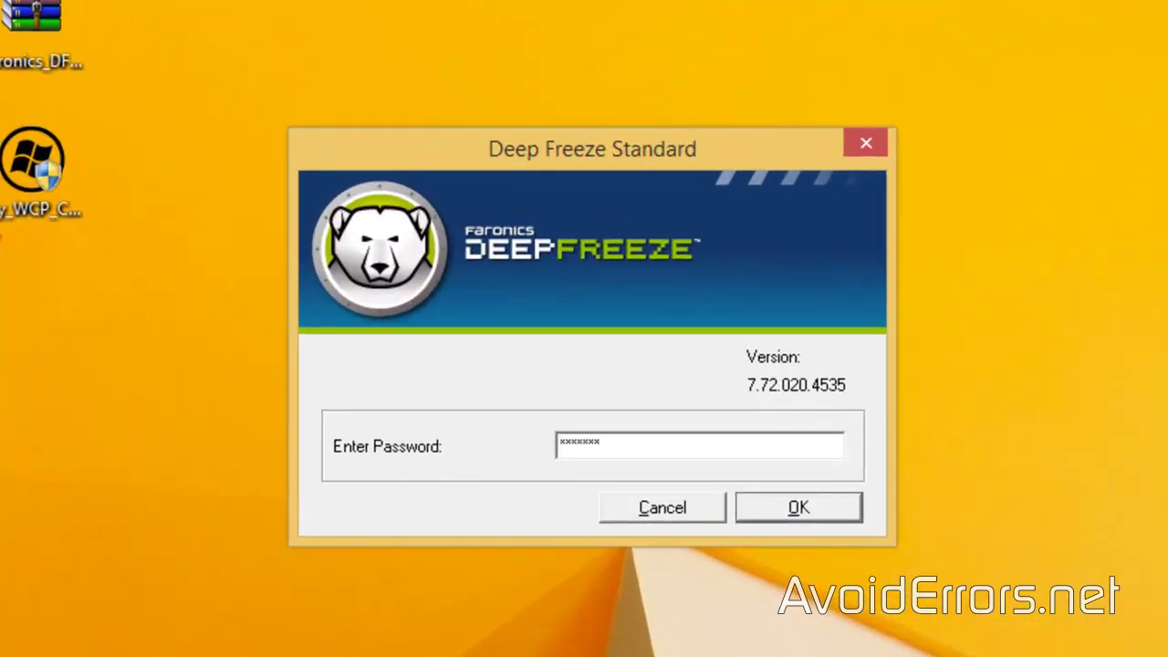
pyautogui.click(783, 509)
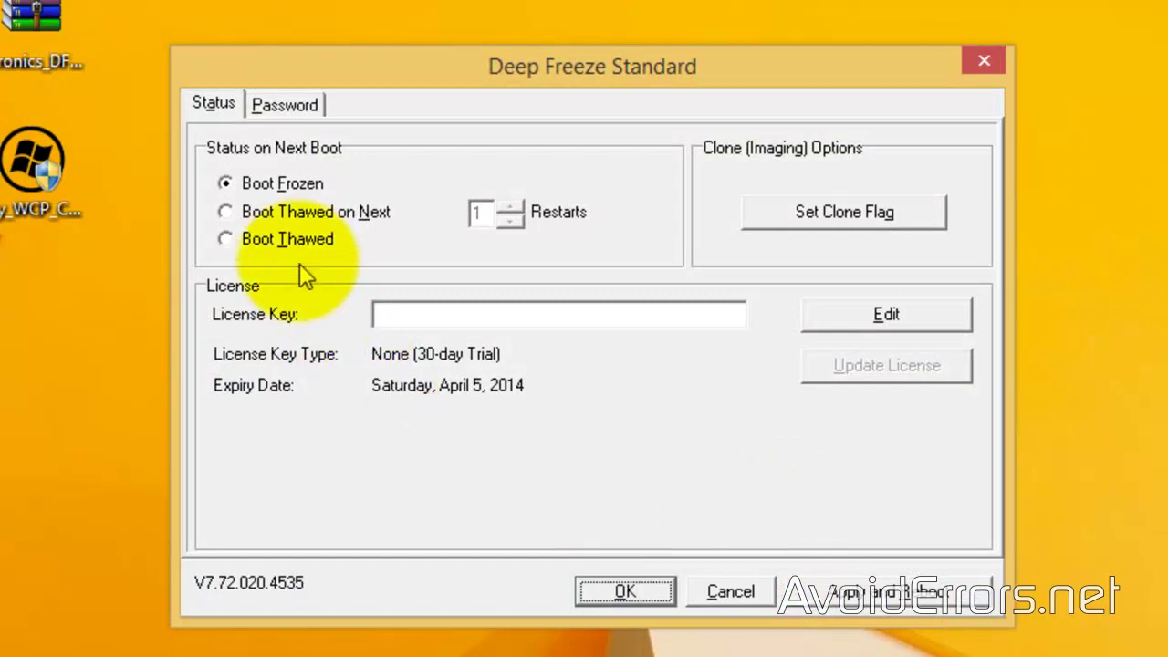
# Set Boot Thawed on Next for 1 restart, apply it and reboot.
pyautogui.click(292, 219)
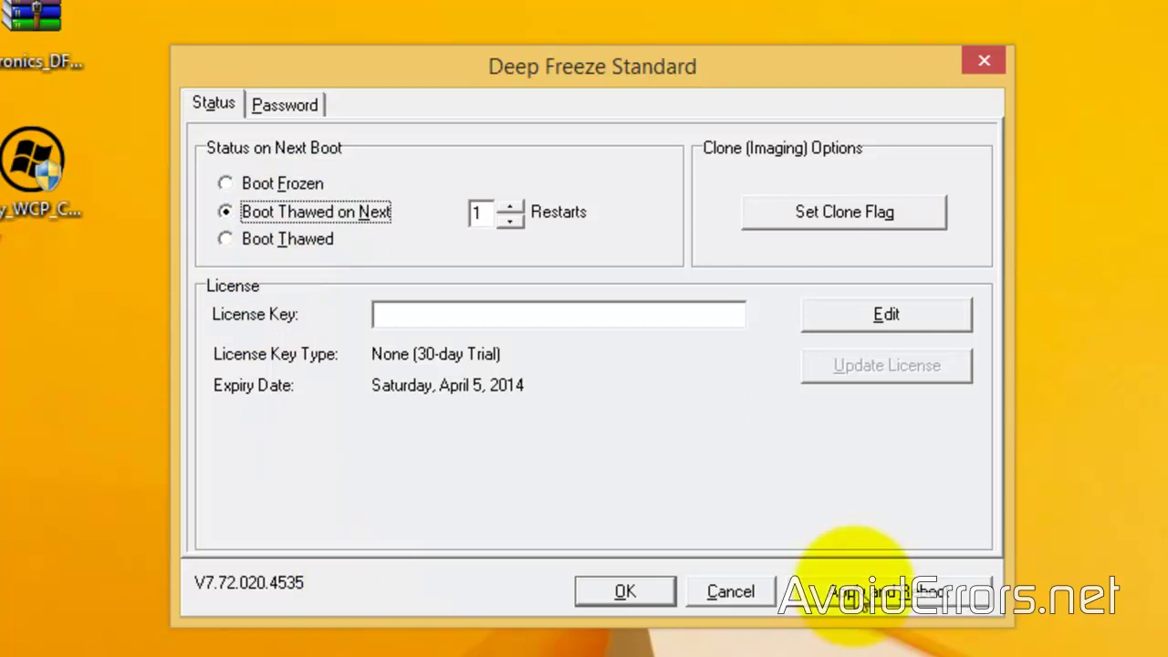
pyautogui.click(853, 588)
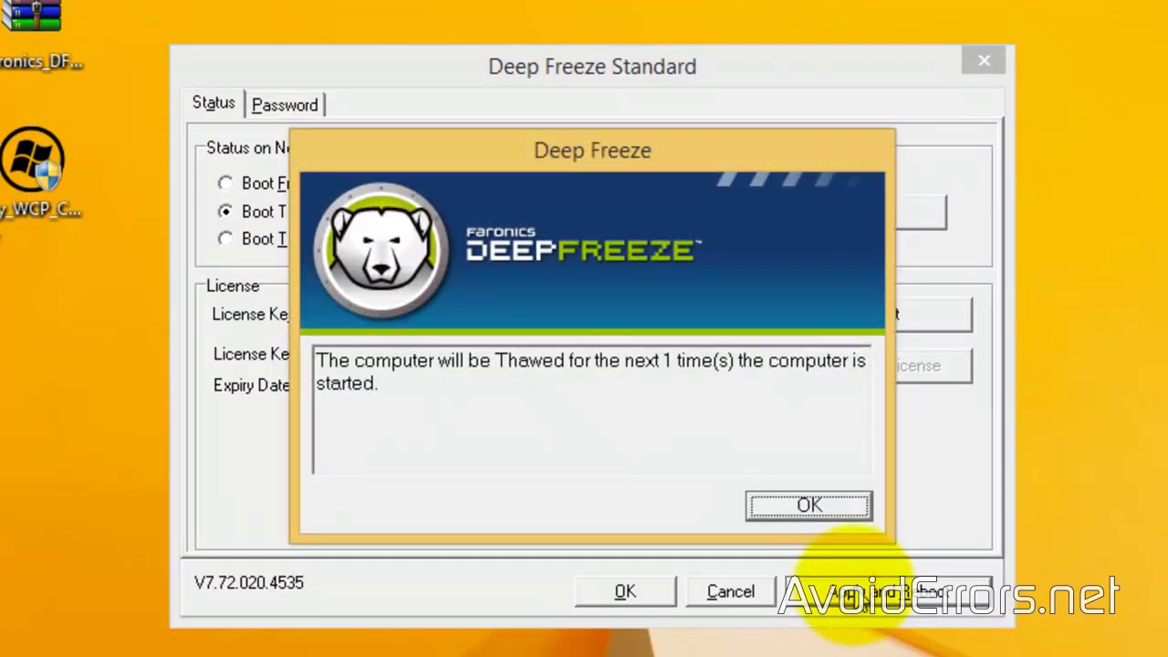
pyautogui.click(839, 508)
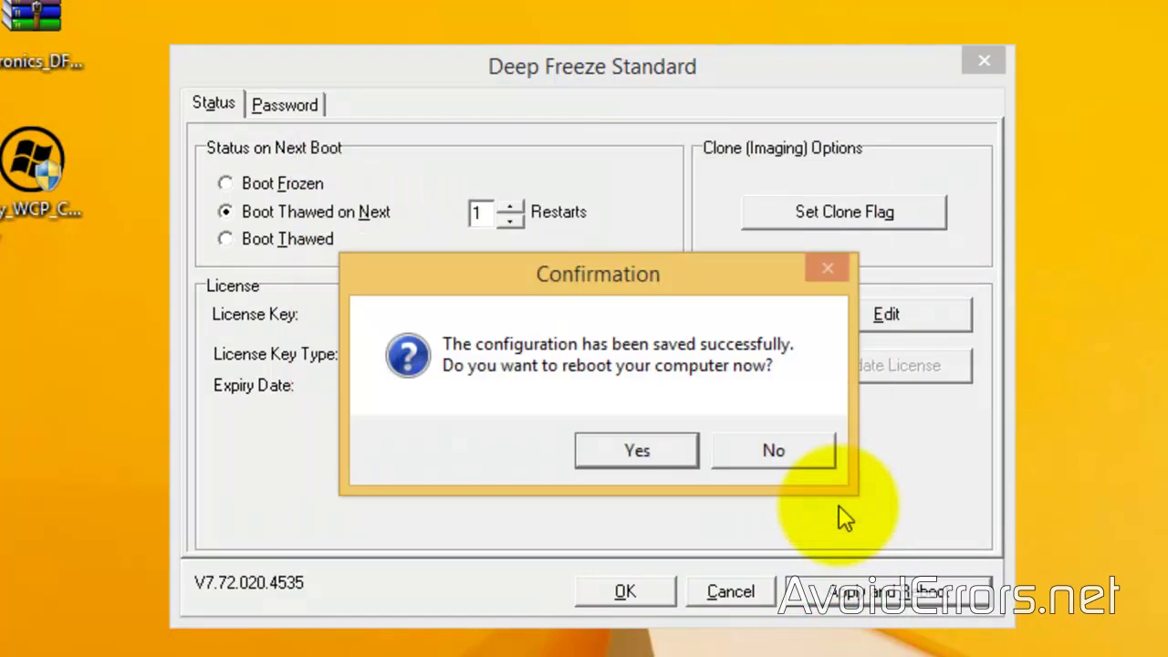
pyautogui.click(645, 458)
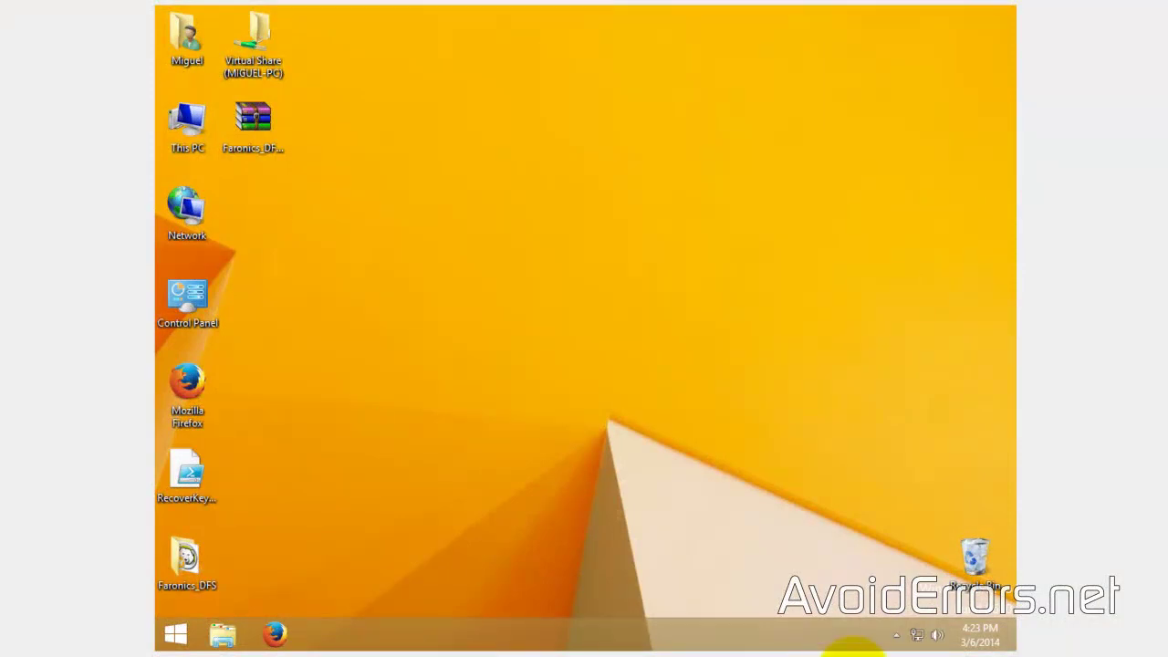
# After the restart, show the hidden system tray icons to check Deep Freeze's status.
pyautogui.click(896, 636)
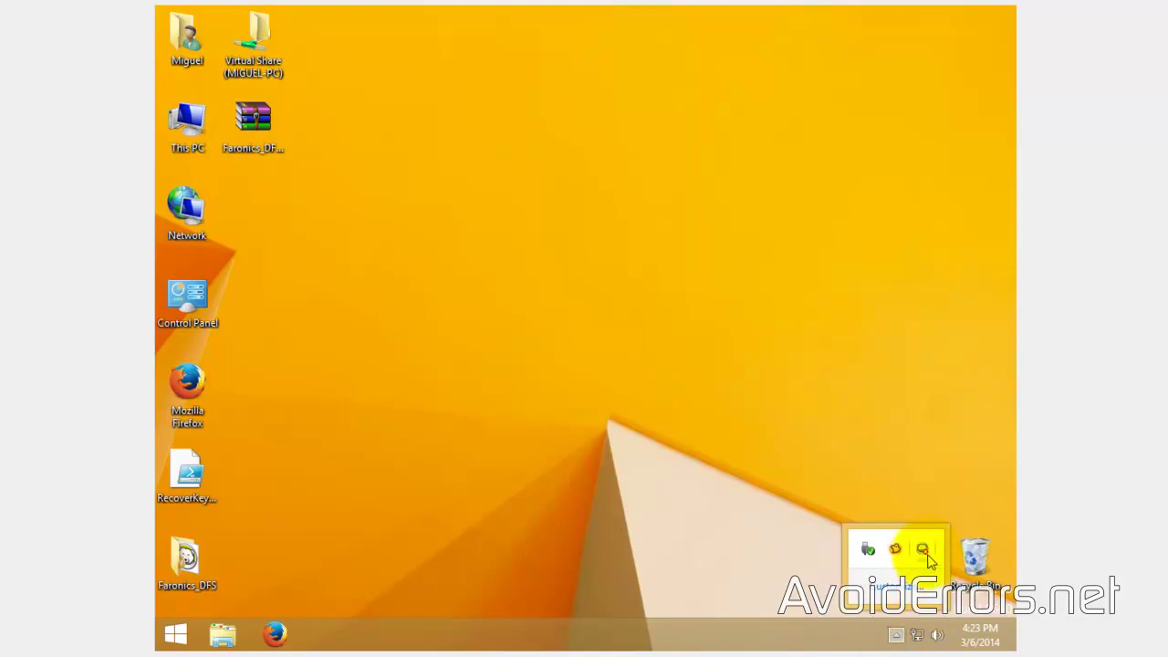